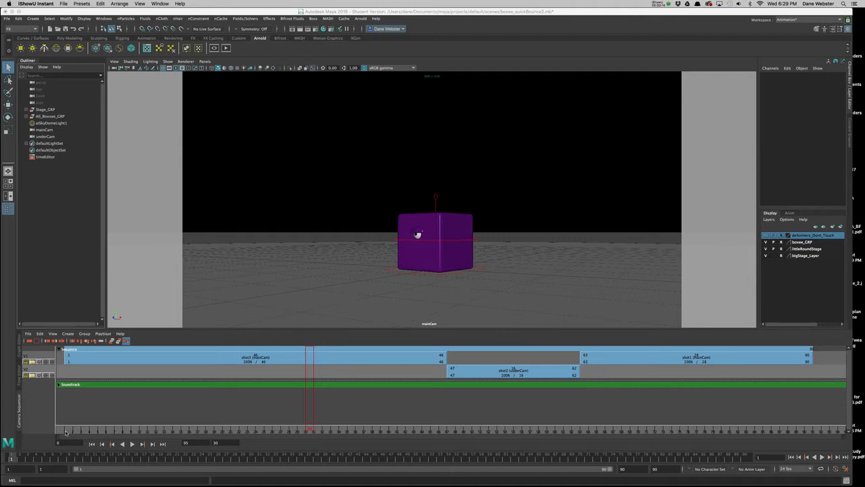
Play the camera sequence, scrub through its shots, and return the sequence time to frame 1.
{"action": "left_click_drag", "start_coordinate": [66, 431], "coordinate": [83, 429]}
{"action": "left_click", "coordinate": [132, 444]}
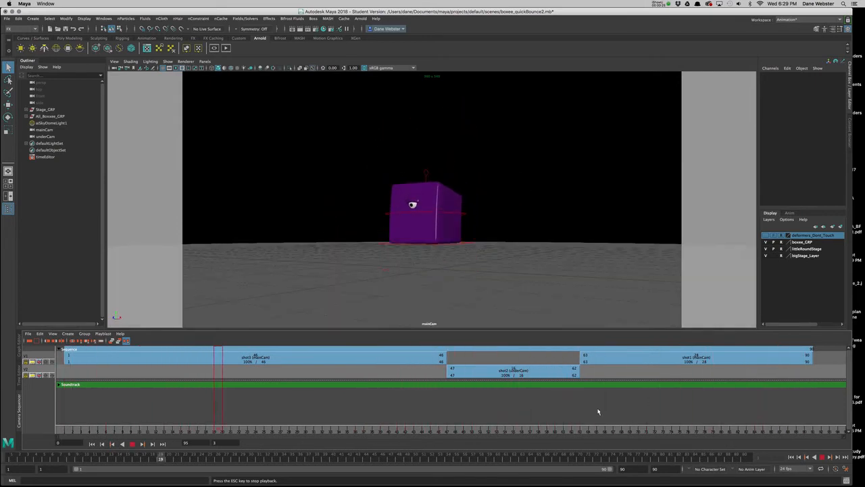
{"action": "key", "text": "Escape"}
{"action": "left_click_drag", "start_coordinate": [108, 429], "coordinate": [741, 383]}
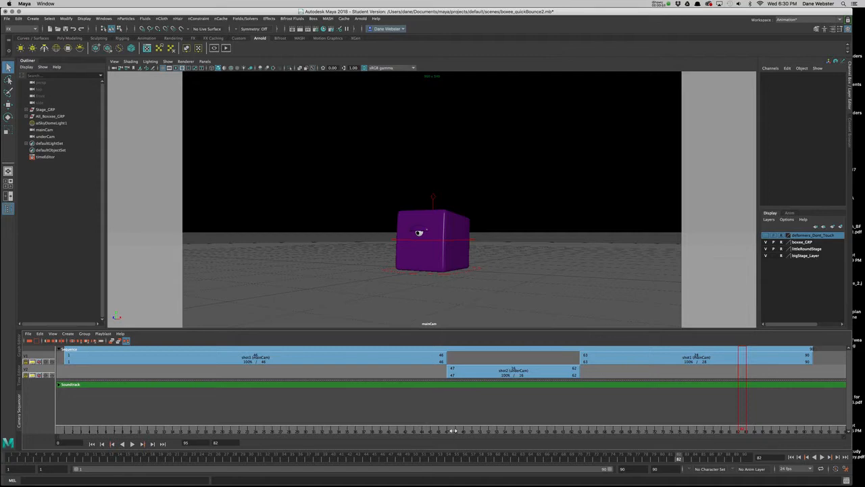
{"action": "left_click_drag", "start_coordinate": [452, 431], "coordinate": [72, 431]}
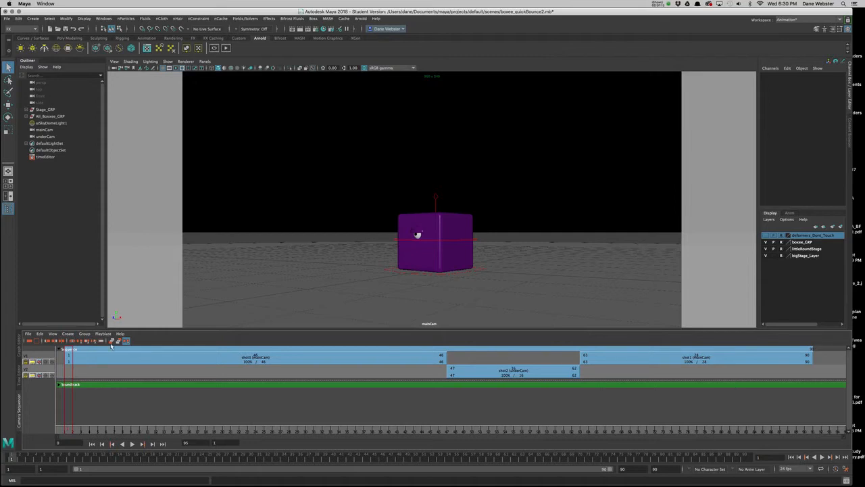
Create an ubercam from the shots in the camera sequence.
{"action": "left_click", "coordinate": [87, 336]}
{"action": "mouse_move", "coordinate": [67, 333]}
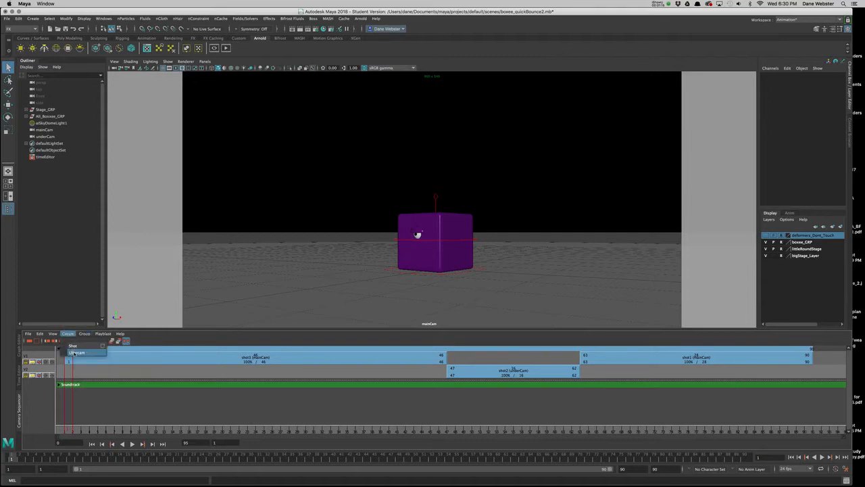
{"action": "left_click", "coordinate": [74, 353]}
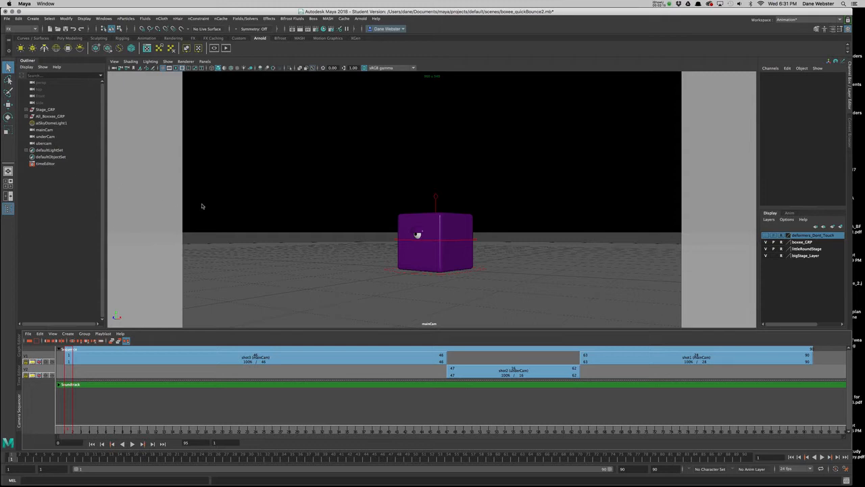
Try stretching shot2 to end at sequence frame 81, and restore its end to frame 62.
{"action": "left_click_drag", "start_coordinate": [573, 374], "coordinate": [737, 375]}
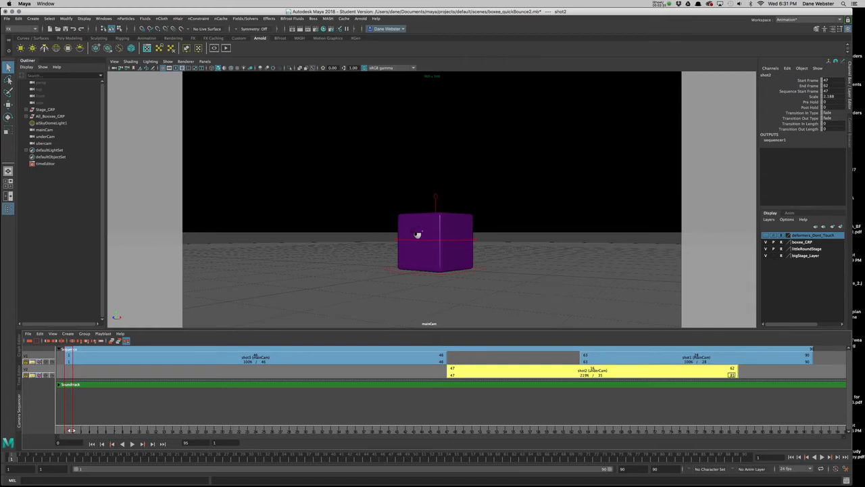
{"action": "left_click", "coordinate": [69, 334]}
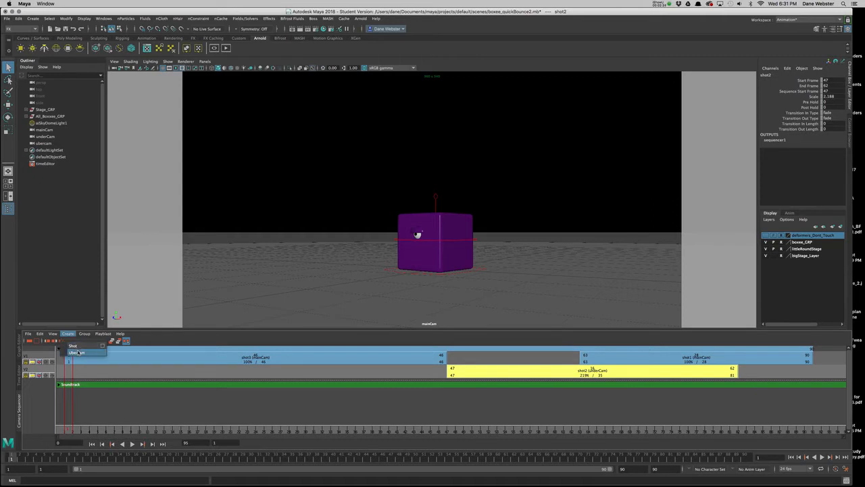
{"action": "left_click", "coordinate": [587, 407]}
{"action": "left_click_drag", "start_coordinate": [736, 375], "coordinate": [579, 375]}
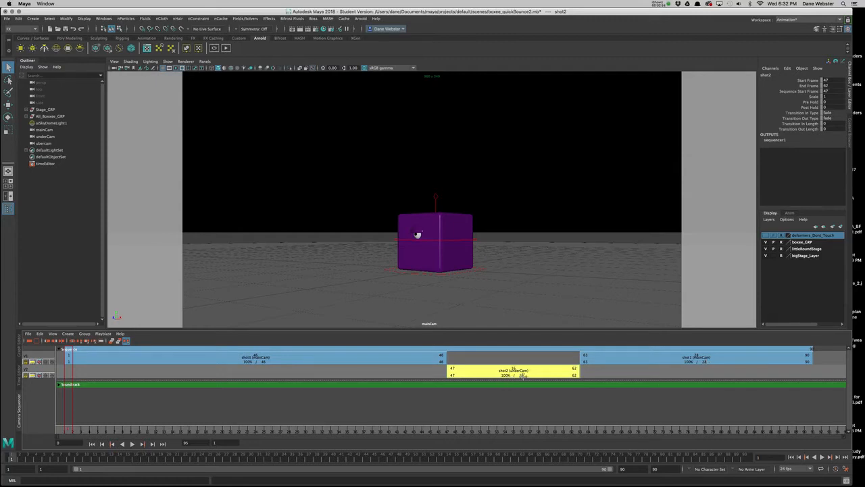
{"action": "mouse_move", "coordinate": [574, 375]}
{"action": "left_mouse_down"}
{"action": "mouse_move", "coordinate": [582, 374]}
{"action": "mouse_move", "coordinate": [573, 374]}
{"action": "left_mouse_up"}
Hide the Camera Sequencer, look through the ubercam in the viewport, and play the animation to about frame 45.
{"action": "left_click", "coordinate": [21, 407]}
{"action": "left_click", "coordinate": [204, 62]}
{"action": "mouse_move", "coordinate": [233, 68]}
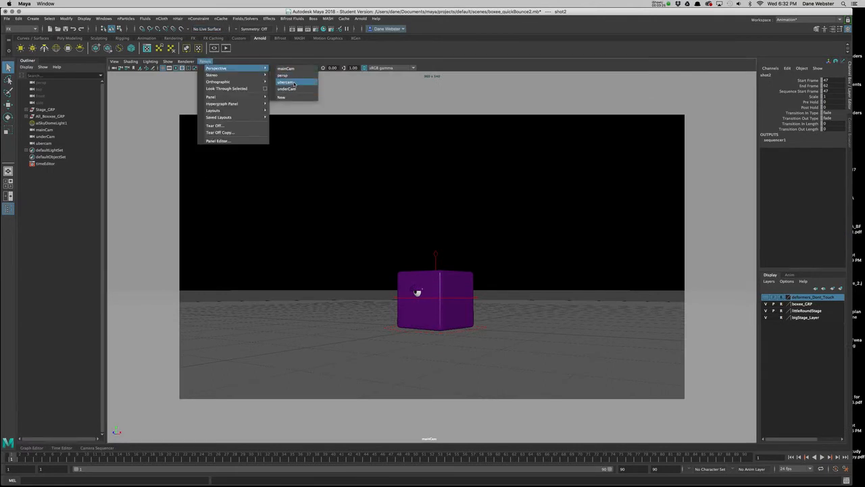
{"action": "left_click", "coordinate": [294, 82]}
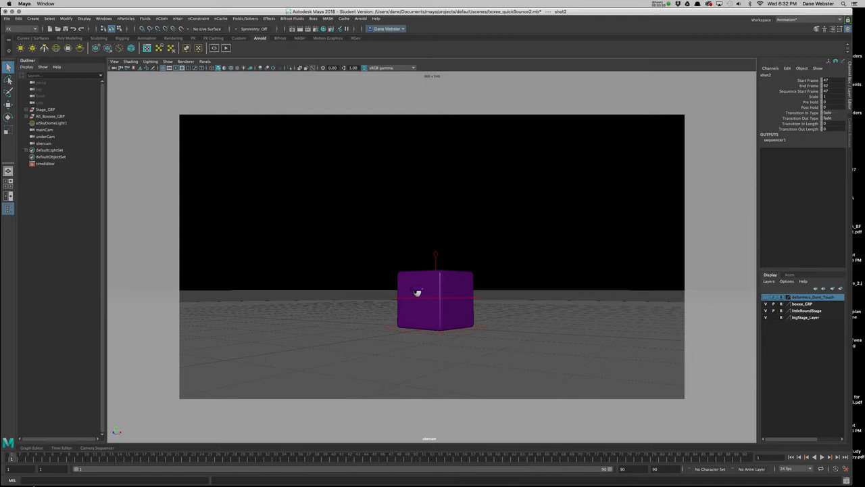
{"action": "key", "text": "alt+v"}
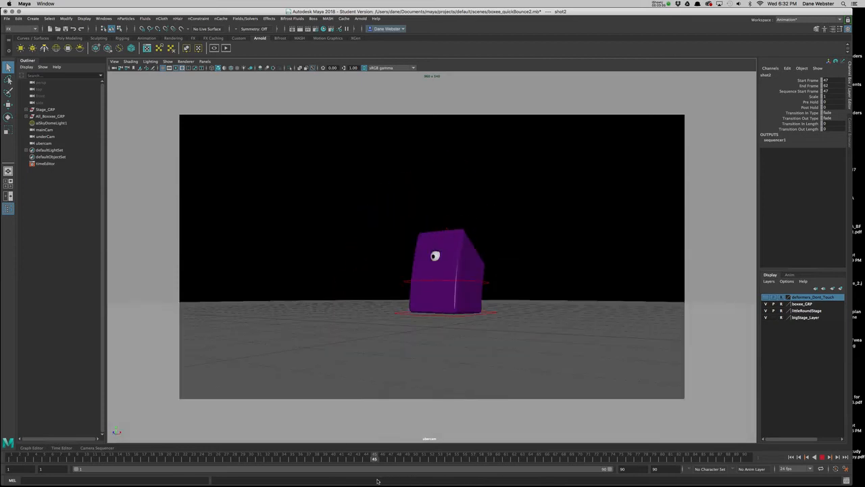
{"action": "key", "text": "alt+v"}
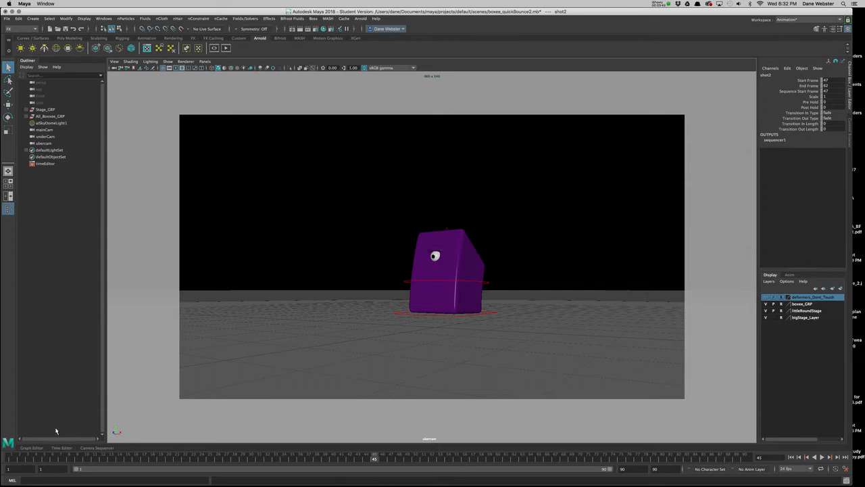
Examine the ubercam's animation curves in the Graph Editor, and scrub the timeline to frame 65.
{"action": "left_click", "coordinate": [38, 447]}
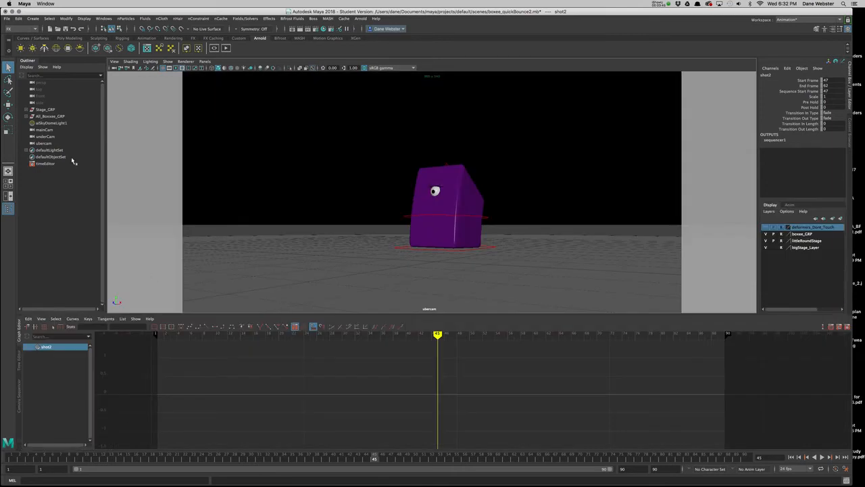
{"action": "left_click", "coordinate": [46, 144]}
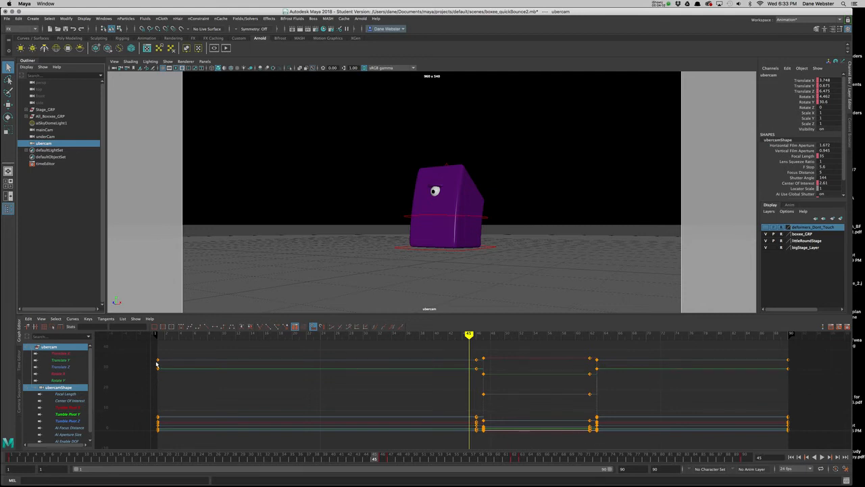
{"action": "left_click", "coordinate": [19, 337]}
{"action": "mouse_move", "coordinate": [234, 460]}
{"action": "left_mouse_down"}
{"action": "mouse_move", "coordinate": [80, 456]}
{"action": "mouse_move", "coordinate": [541, 482]}
{"action": "left_mouse_up"}
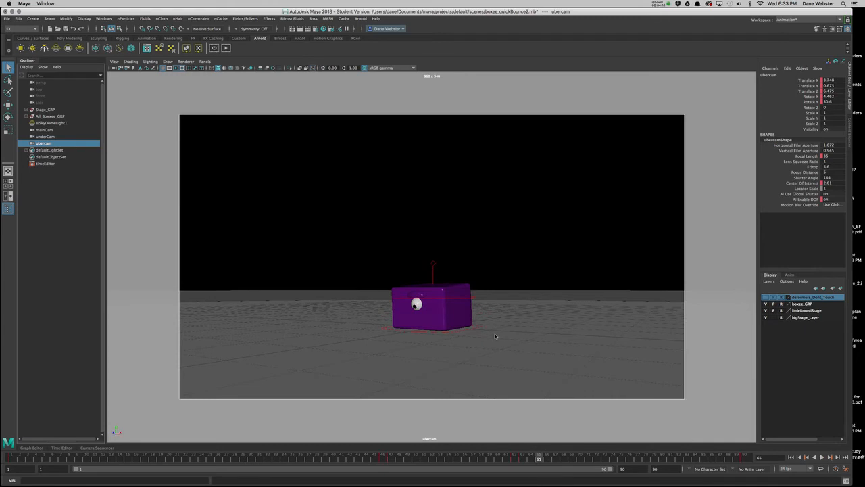
Open the Render Settings and bring up the Common file output settings.
{"action": "left_click", "coordinate": [317, 32]}
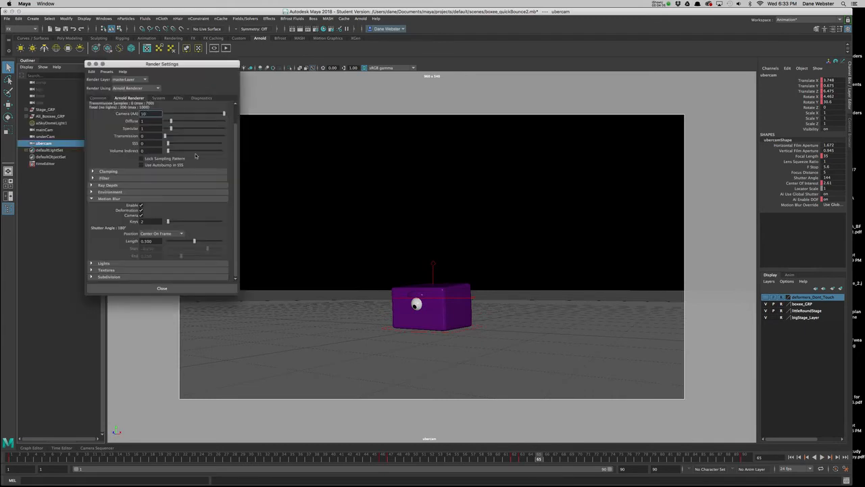
{"action": "left_click_drag", "start_coordinate": [197, 63], "coordinate": [193, 172]}
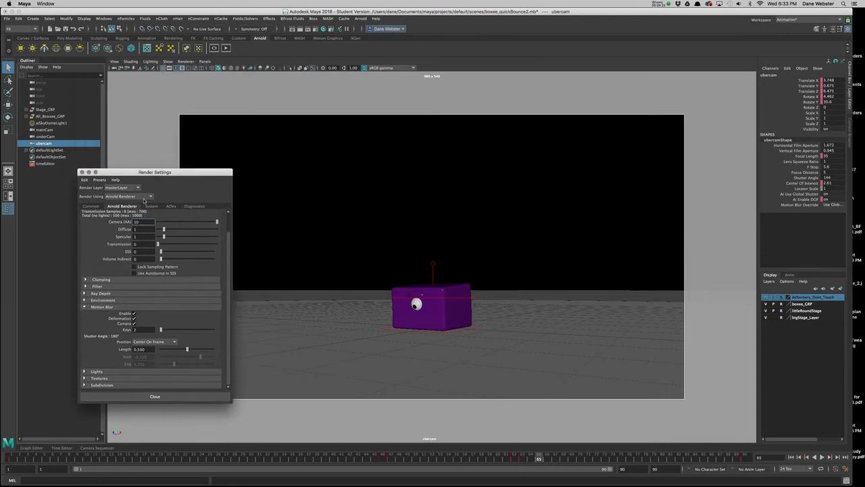
{"action": "left_click", "coordinate": [90, 205]}
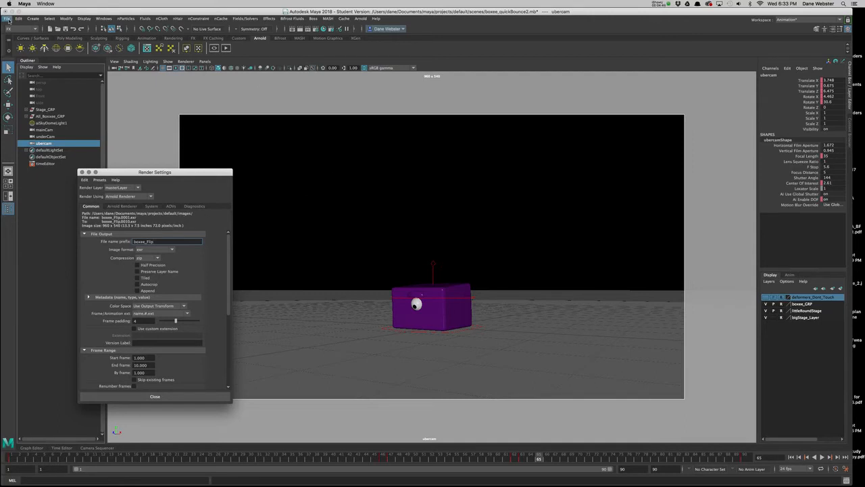
{"action": "left_click_drag", "start_coordinate": [188, 175], "coordinate": [326, 148]}
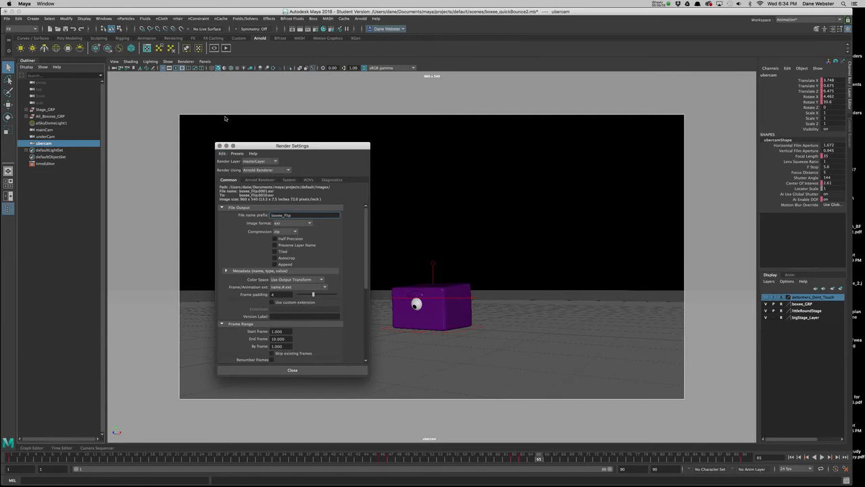
Set the project to the default folder inside maya/projects.
{"action": "left_click", "coordinate": [8, 19]}
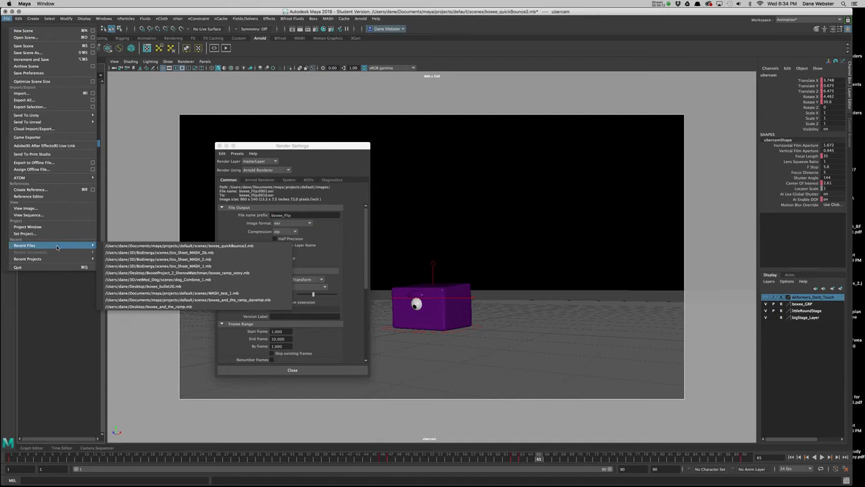
{"action": "left_click", "coordinate": [23, 234]}
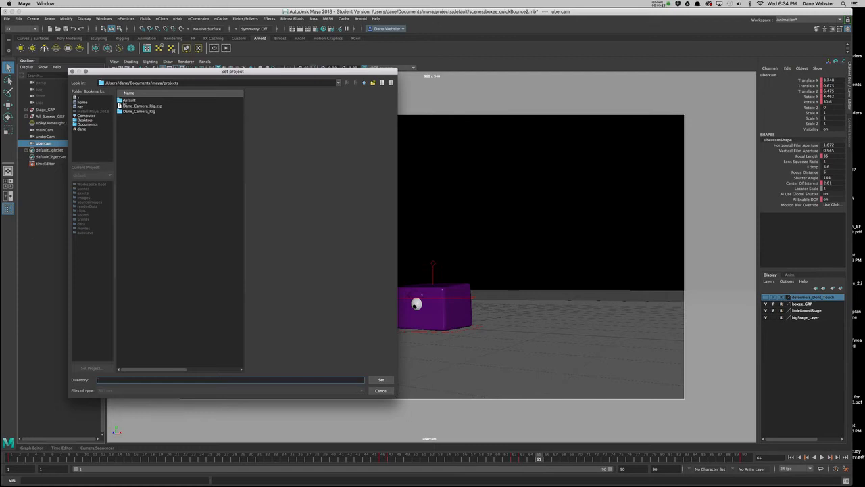
{"action": "double_click", "coordinate": [127, 100]}
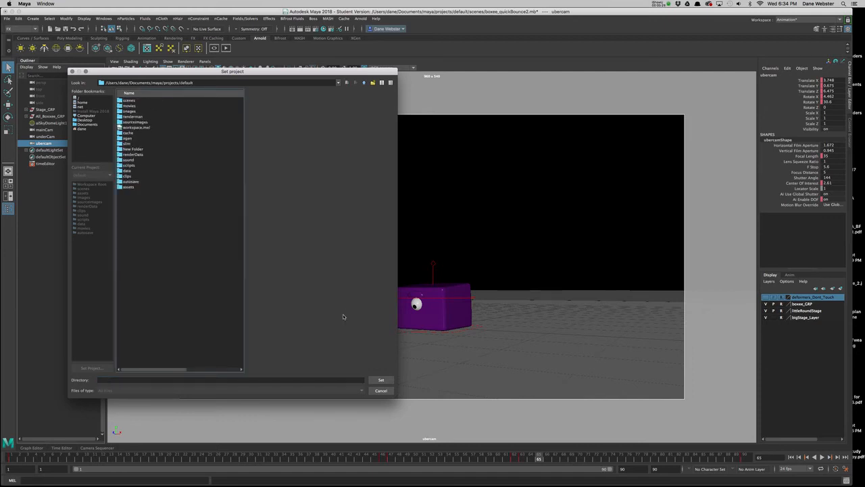
{"action": "left_click", "coordinate": [379, 379]}
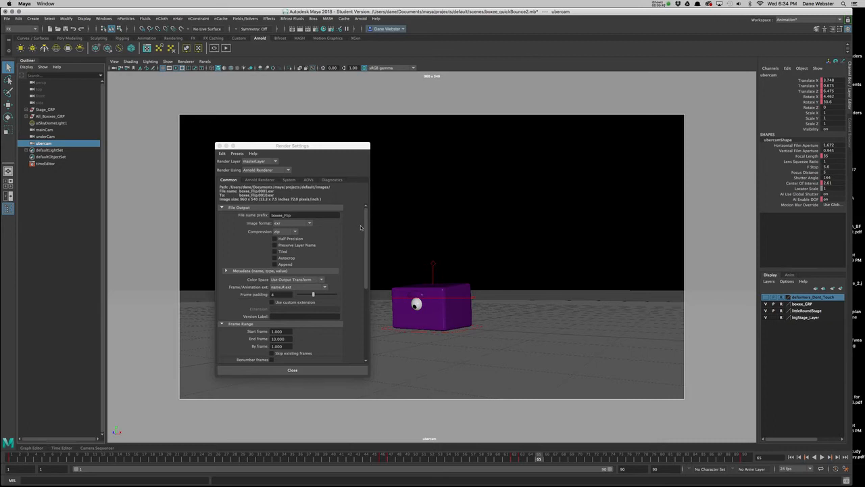
Try the name.ext (Single Frame) frame/animation extension, and switch back to name.#.ext.
{"action": "left_click", "coordinate": [317, 289]}
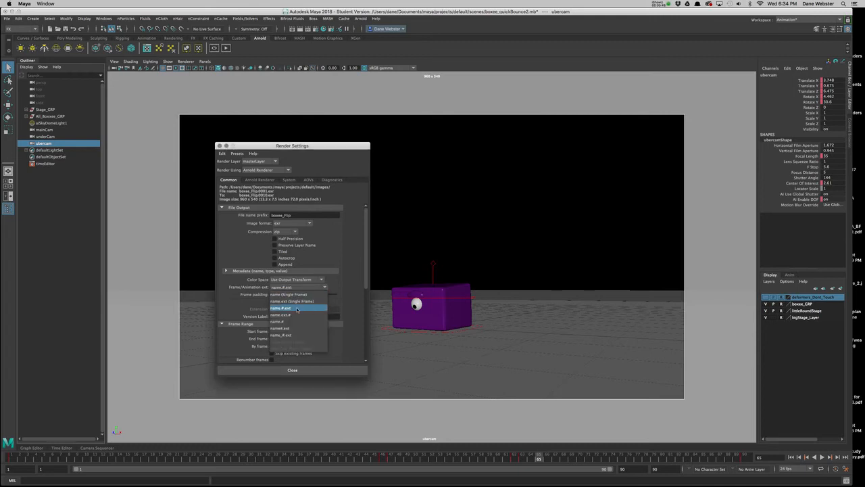
{"action": "left_click", "coordinate": [304, 301]}
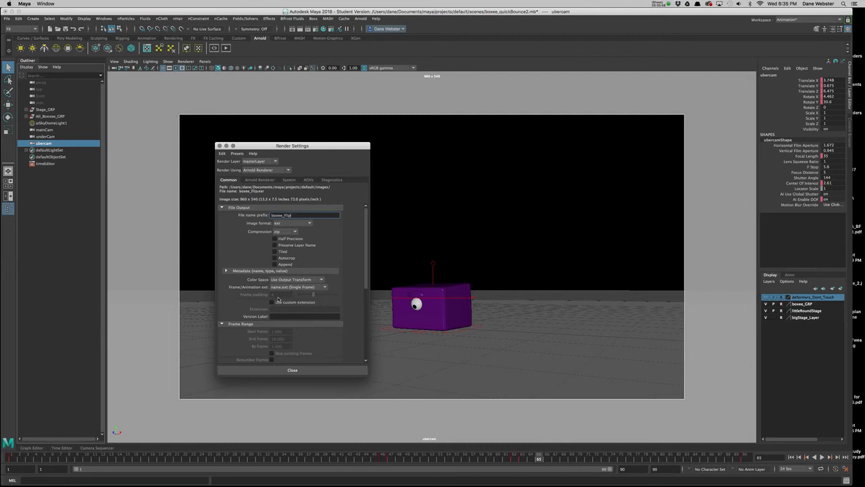
{"action": "left_click", "coordinate": [325, 287]}
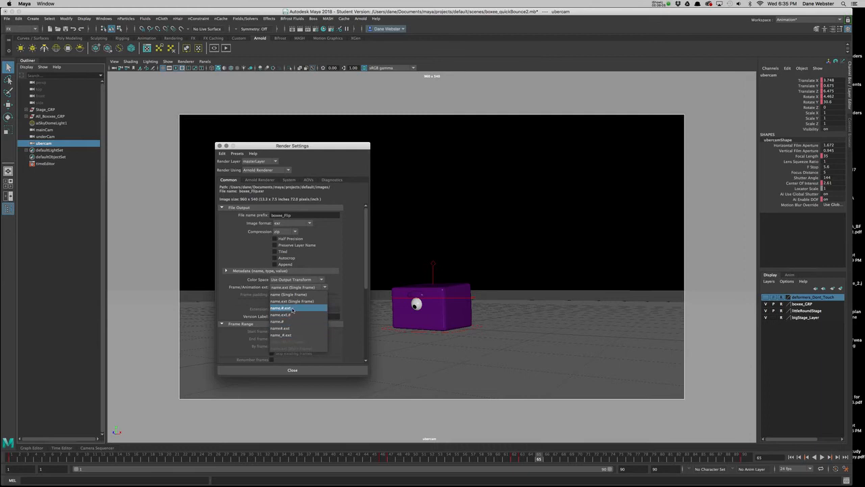
{"action": "left_click", "coordinate": [293, 308]}
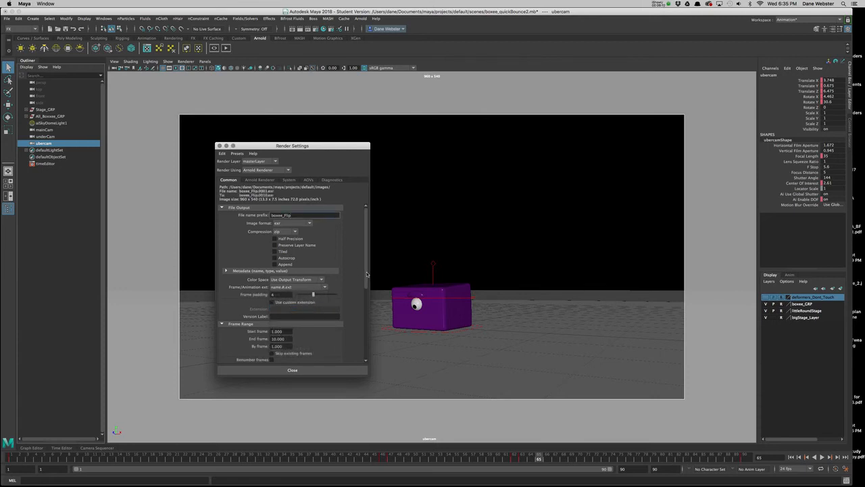
Set the render's end frame to 90 and scrub the timeline to frame 90.
{"action": "scroll", "coordinate": [367, 274], "scroll_direction": "down", "scroll_amount": 3}
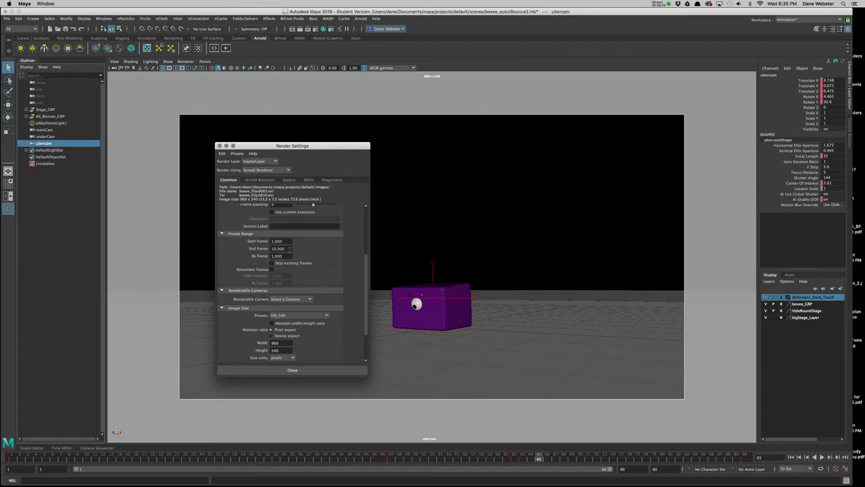
{"action": "left_click_drag", "start_coordinate": [289, 249], "coordinate": [222, 255]}
{"action": "type", "text": "90"}
{"action": "key", "text": "Return"}
{"action": "mouse_move", "coordinate": [541, 459]}
{"action": "left_mouse_down"}
{"action": "mouse_move", "coordinate": [745, 462]}
{"action": "mouse_move", "coordinate": [368, 457]}
{"action": "mouse_move", "coordinate": [608, 467]}
{"action": "mouse_move", "coordinate": [744, 482]}
{"action": "mouse_move", "coordinate": [536, 482]}
{"action": "mouse_move", "coordinate": [743, 468]}
{"action": "left_mouse_up"}
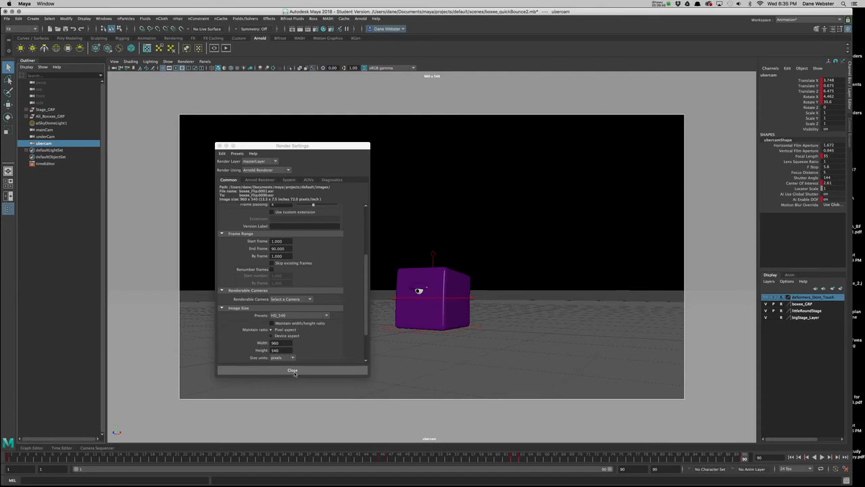
In the Arnold sampling settings, try Camera (AA) 6 and Specular 2, and restore Camera (AA) to 10 with Diffuse and Specular at 1.
{"action": "left_click", "coordinate": [262, 181]}
{"action": "double_click", "coordinate": [284, 195]}
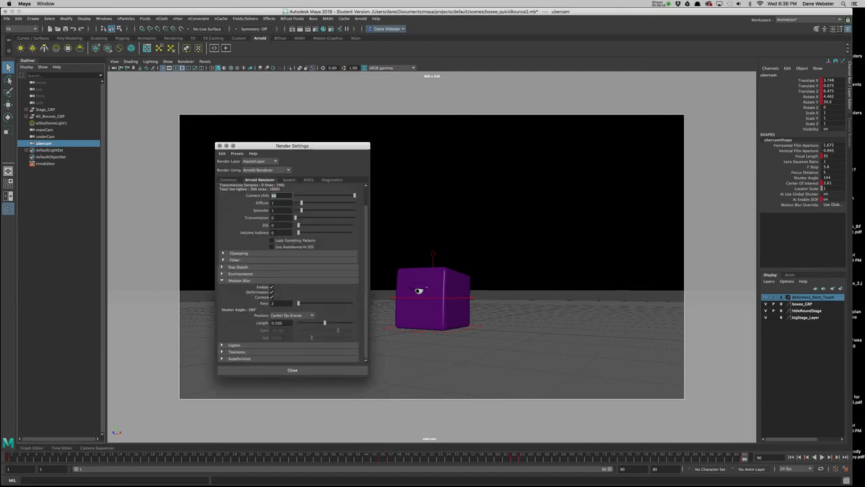
{"action": "type", "text": "6"}
{"action": "key", "text": "Tab"}
{"action": "key", "text": "Tab"}
{"action": "type", "text": "2"}
{"action": "key", "text": "Tab"}
{"action": "left_click", "coordinate": [302, 203]}
{"action": "left_click", "coordinate": [302, 211]}
{"action": "left_click_drag", "start_coordinate": [336, 196], "coordinate": [355, 197]}
Enlarge the Render Settings window and lower Camera (AA) to 7 with Diffuse and Specular at 1.
{"action": "left_click_drag", "start_coordinate": [365, 371], "coordinate": [386, 409]}
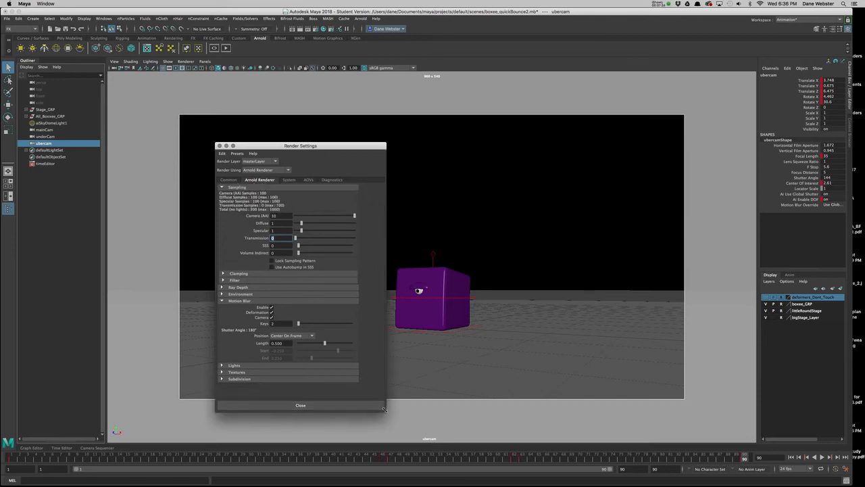
{"action": "mouse_move", "coordinate": [354, 217]}
{"action": "left_mouse_down"}
{"action": "mouse_move", "coordinate": [306, 217]}
{"action": "mouse_move", "coordinate": [356, 216]}
{"action": "left_mouse_up"}
{"action": "left_click_drag", "start_coordinate": [338, 217], "coordinate": [306, 230]}
{"action": "left_click_drag", "start_coordinate": [336, 216], "coordinate": [341, 217]}
{"action": "left_click_drag", "start_coordinate": [306, 223], "coordinate": [301, 231]}
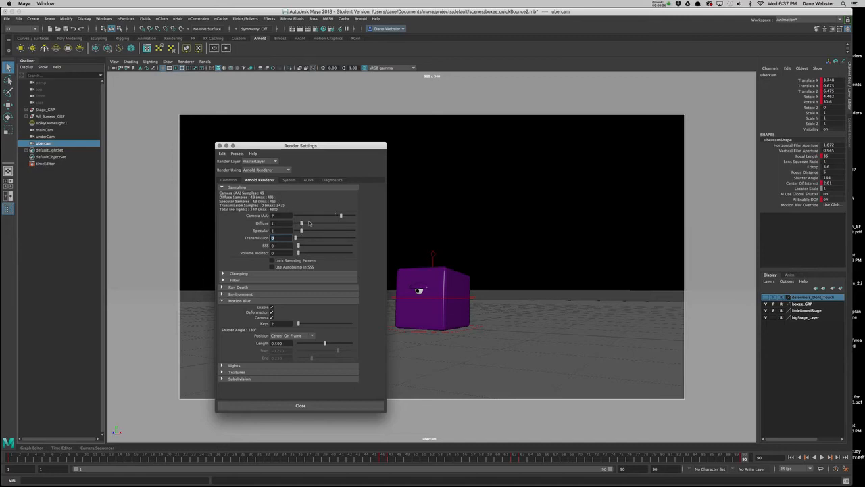
Try 10 for Camera (AA), Diffuse and Specular, and bring Diffuse and Specular back down to 1.
{"action": "left_click_drag", "start_coordinate": [342, 215], "coordinate": [366, 218]}
{"action": "left_click", "coordinate": [353, 223]}
{"action": "left_click", "coordinate": [354, 230]}
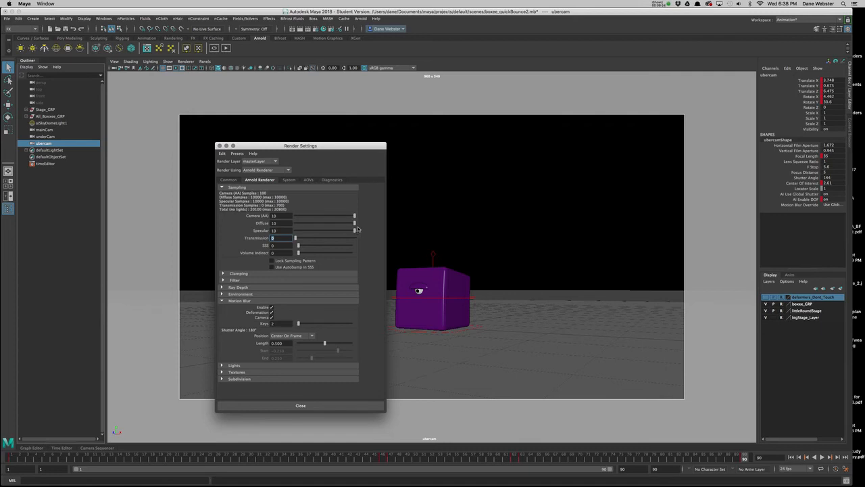
{"action": "left_click", "coordinate": [307, 224]}
{"action": "left_click", "coordinate": [302, 231]}
{"action": "left_click", "coordinate": [301, 224]}
Try a lower Camera (AA) with higher Diffuse and Specular, and set them back to 10, 1 and 1.
{"action": "mouse_move", "coordinate": [352, 219]}
{"action": "left_mouse_down"}
{"action": "mouse_move", "coordinate": [331, 217]}
{"action": "mouse_move", "coordinate": [340, 217]}
{"action": "left_mouse_up"}
{"action": "left_click", "coordinate": [307, 223]}
{"action": "left_click", "coordinate": [307, 231]}
{"action": "left_click_drag", "start_coordinate": [341, 216], "coordinate": [368, 218]}
{"action": "left_click_drag", "start_coordinate": [306, 223], "coordinate": [302, 231]}
Collapse the Motion Blur settings and expand the Clamping settings.
{"action": "left_click", "coordinate": [242, 300]}
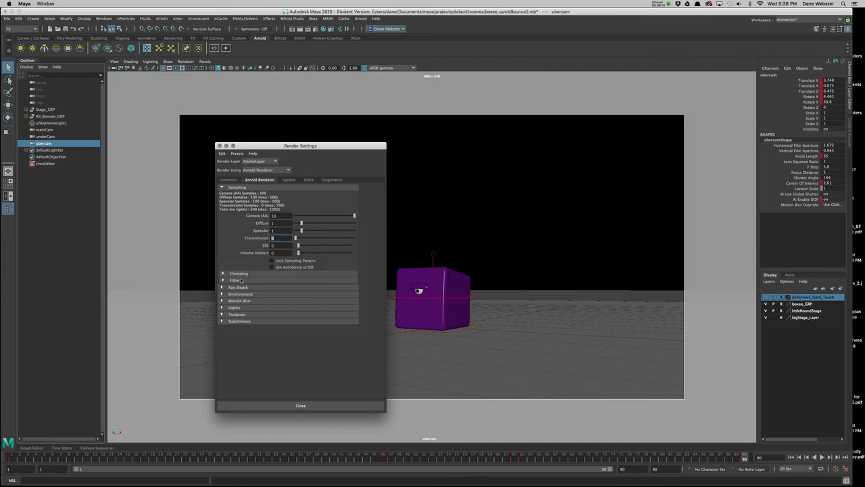
{"action": "left_click", "coordinate": [240, 275]}
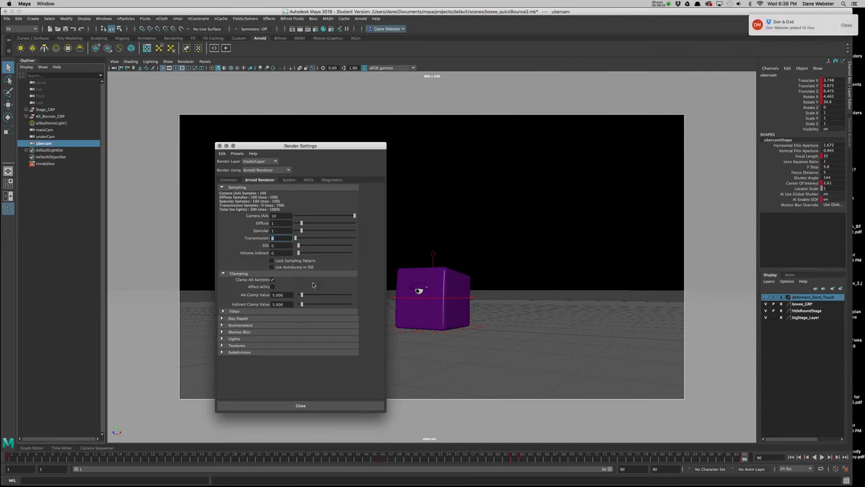
Set the renderable camera to ubercam in the common render settings and close the Render Settings window.
{"action": "left_click", "coordinate": [229, 180]}
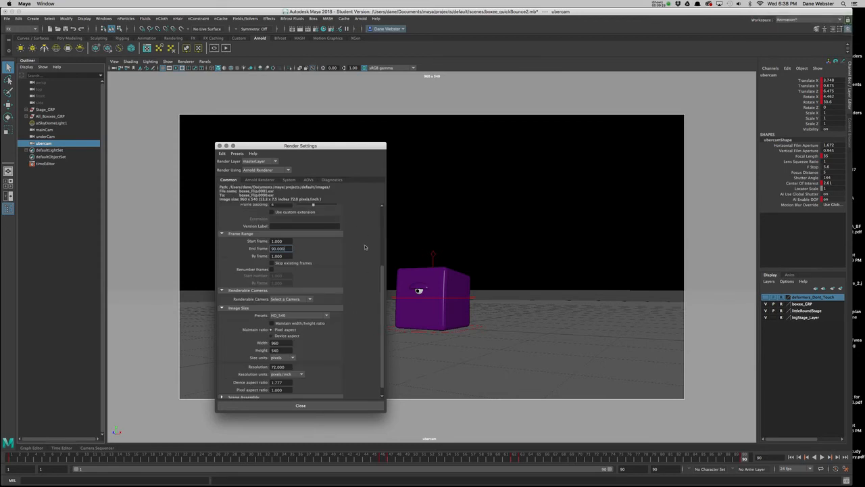
{"action": "left_click_drag", "start_coordinate": [382, 306], "coordinate": [382, 222]}
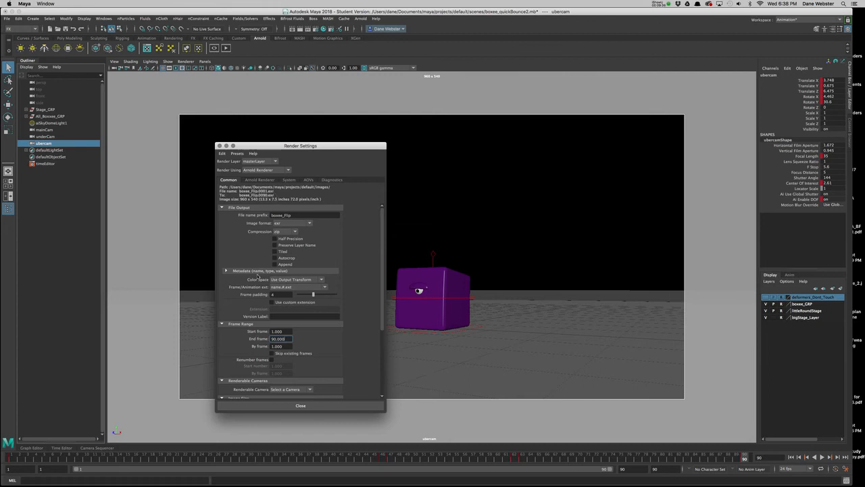
{"action": "scroll", "coordinate": [366, 313], "scroll_direction": "down", "scroll_amount": 5}
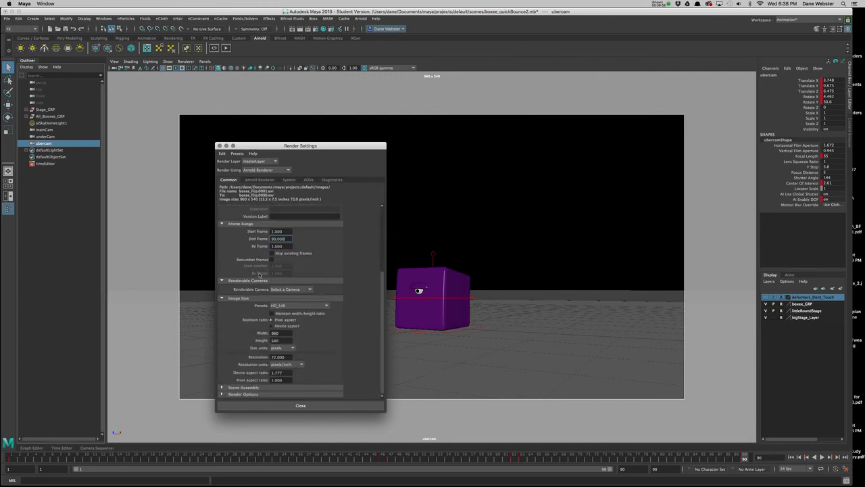
{"action": "left_click", "coordinate": [310, 289]}
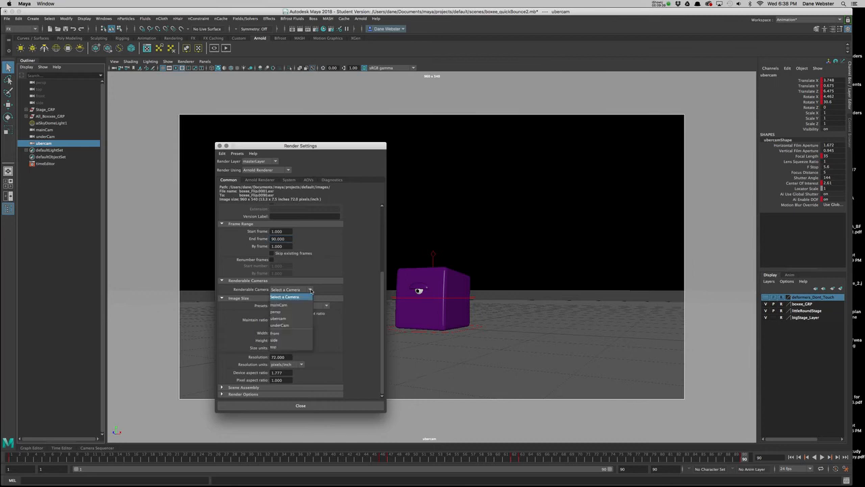
{"action": "left_click", "coordinate": [301, 318]}
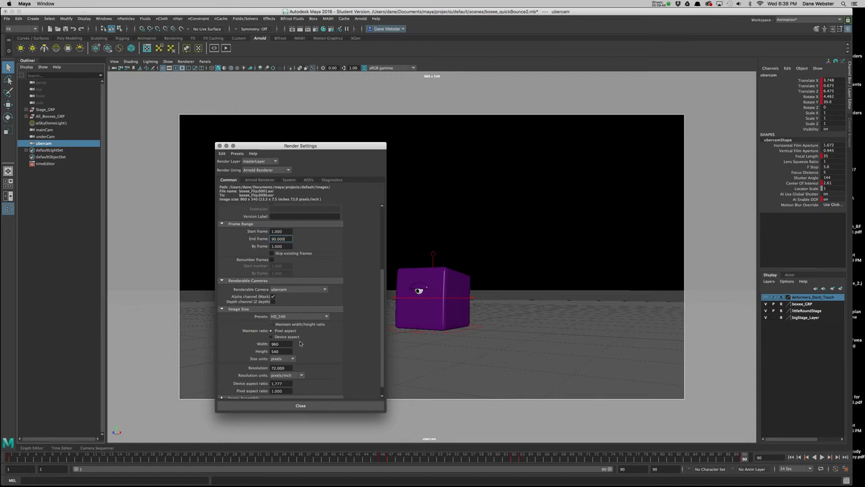
{"action": "left_click", "coordinate": [301, 406]}
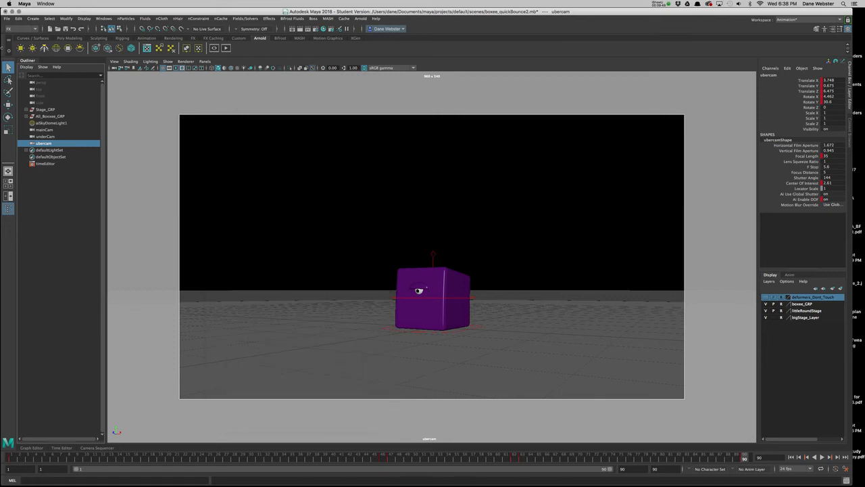
Switch the menu set to Rendering.
{"action": "left_click", "coordinate": [29, 29]}
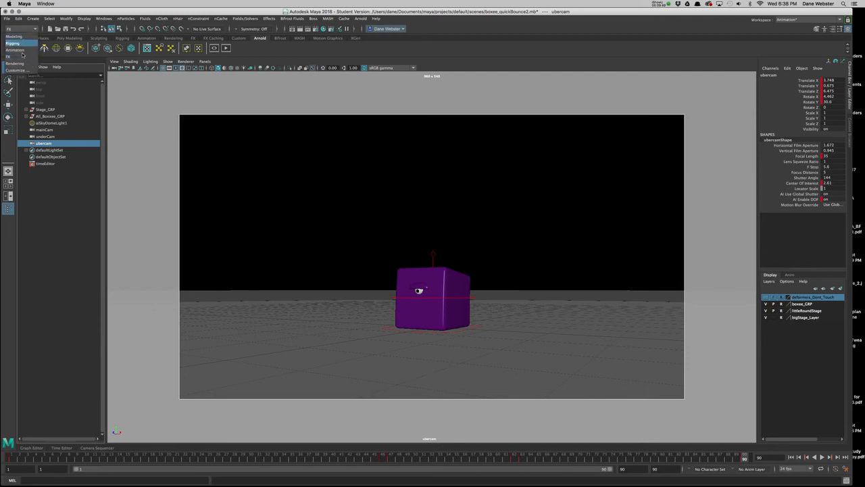
{"action": "left_click", "coordinate": [74, 93]}
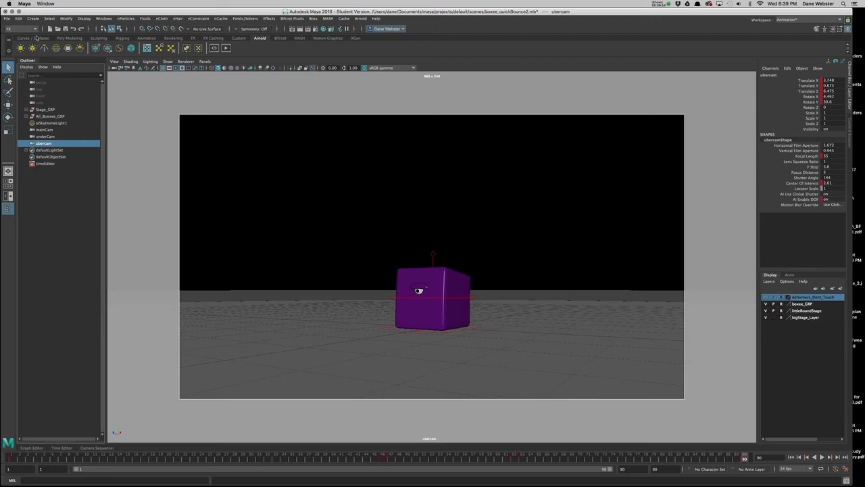
{"action": "left_click", "coordinate": [36, 29]}
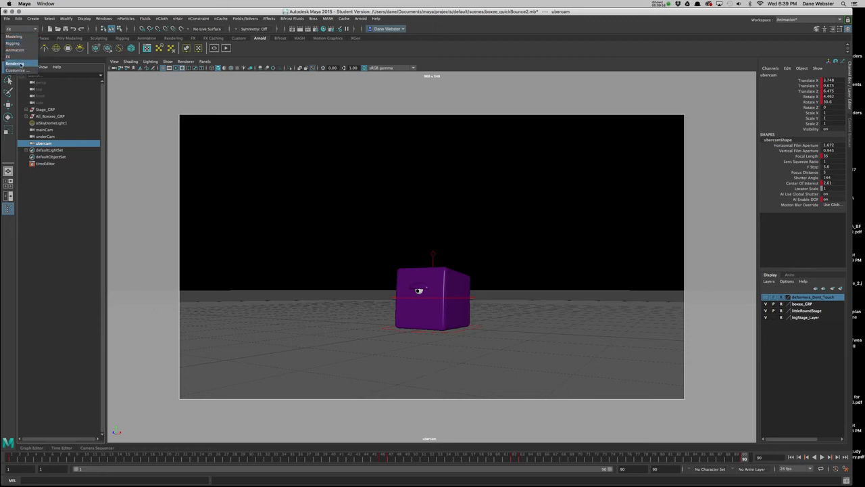
{"action": "left_click", "coordinate": [15, 64]}
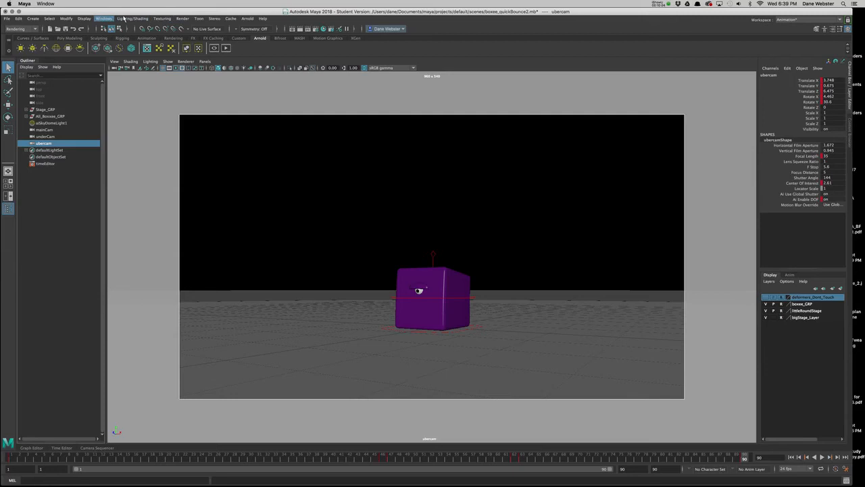
Open the Render Sequence options and set the current camera to ubercam.
{"action": "left_click", "coordinate": [182, 19]}
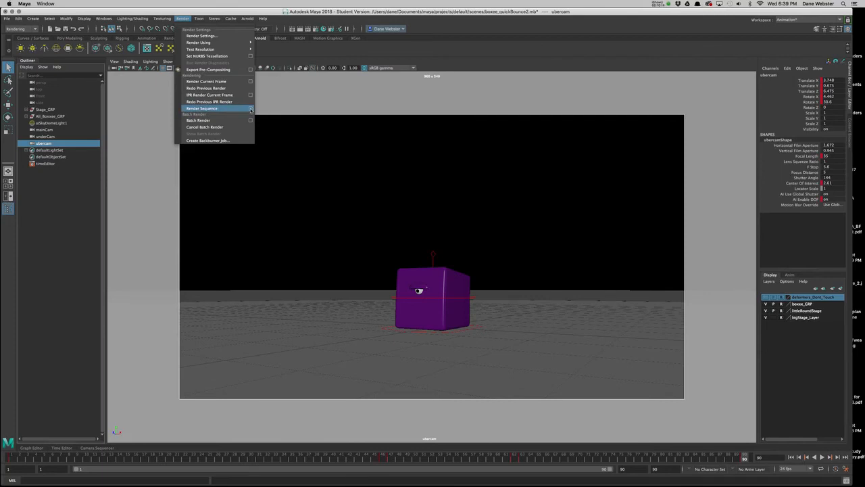
{"action": "left_click", "coordinate": [250, 110]}
{"action": "left_click_drag", "start_coordinate": [408, 173], "coordinate": [296, 145]}
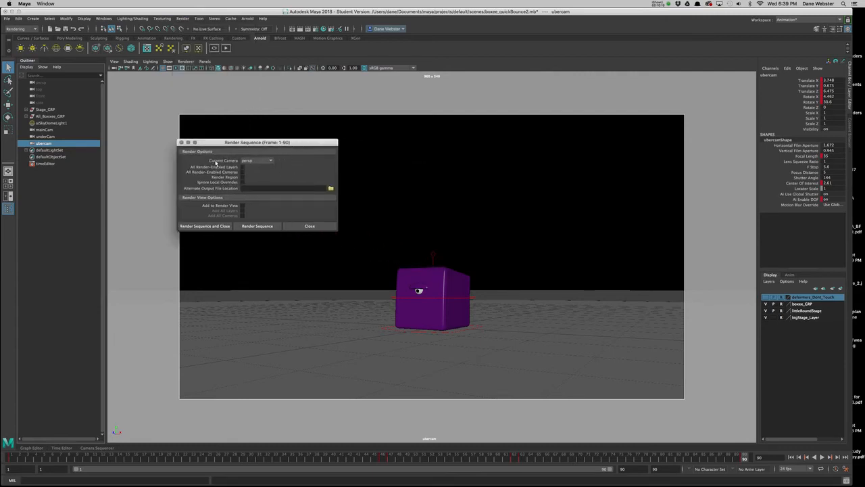
{"action": "left_click", "coordinate": [271, 161]}
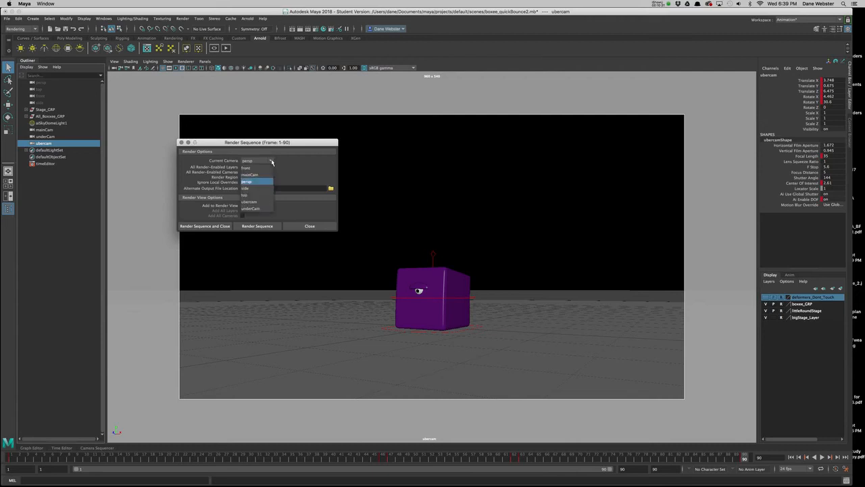
{"action": "left_click", "coordinate": [250, 201]}
{"action": "left_click_drag", "start_coordinate": [298, 146], "coordinate": [320, 135]}
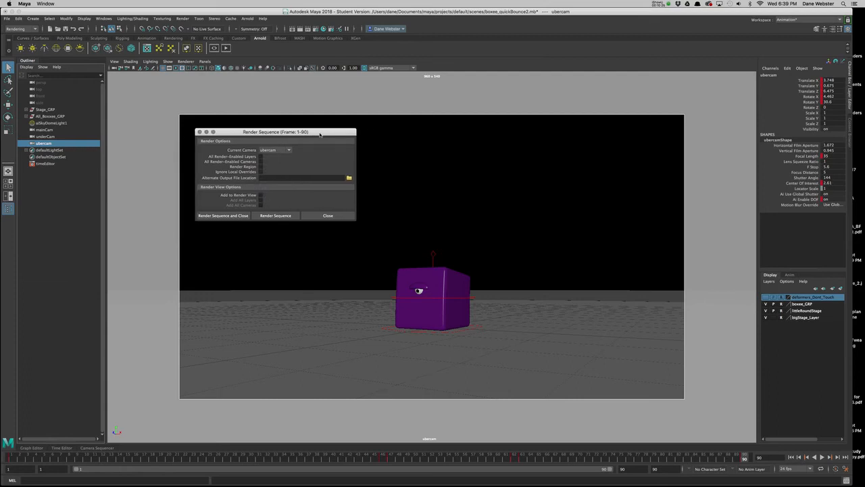
Start rendering the sequence and arrange the Render Sequence and Render View windows so they do not overlap.
{"action": "left_click", "coordinate": [268, 216]}
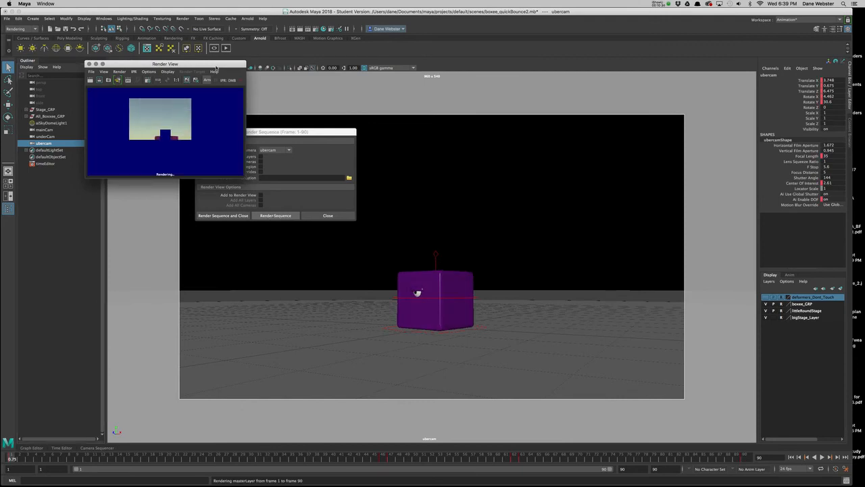
{"action": "left_click_drag", "start_coordinate": [312, 132], "coordinate": [443, 103]}
{"action": "left_click_drag", "start_coordinate": [206, 67], "coordinate": [228, 143]}
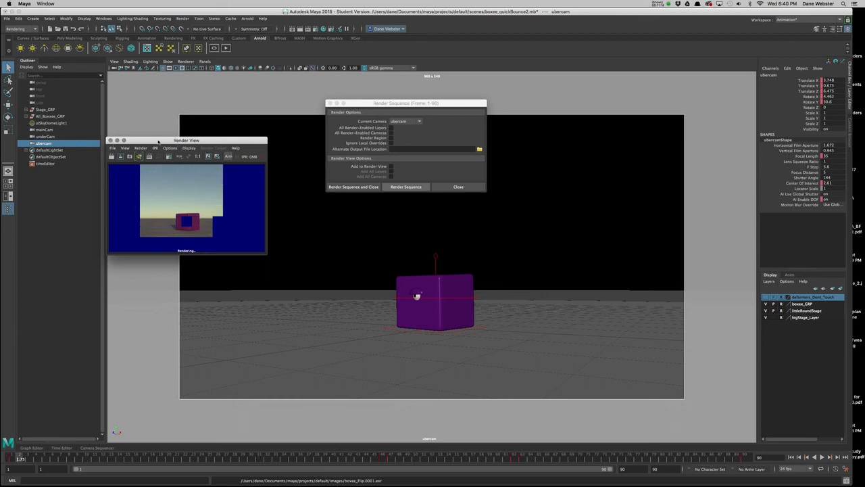
{"action": "left_click_drag", "start_coordinate": [158, 141], "coordinate": [162, 109]}
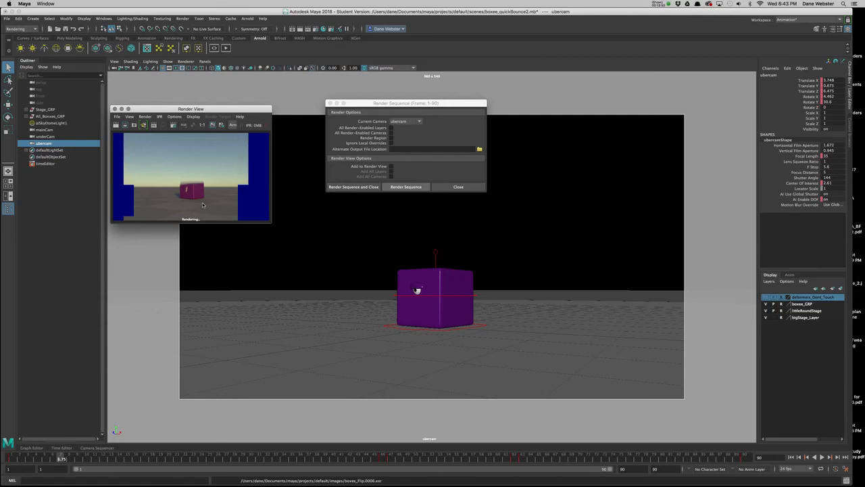
{"action": "left_click", "coordinate": [659, 3]}
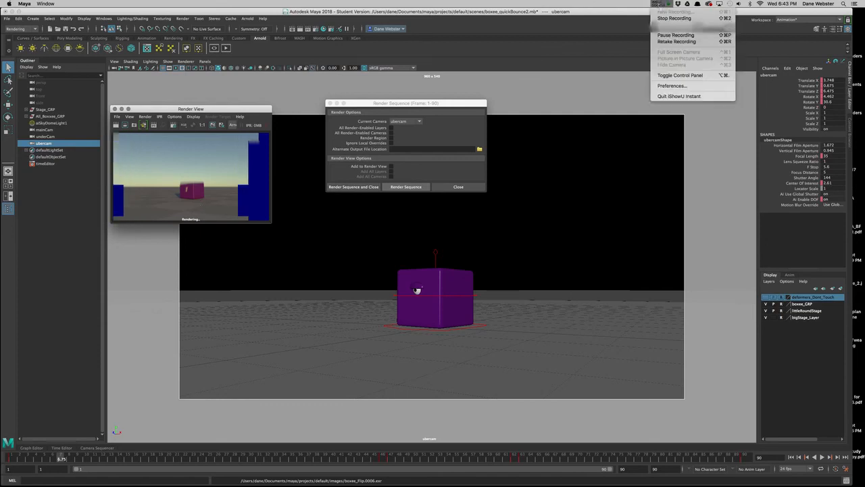